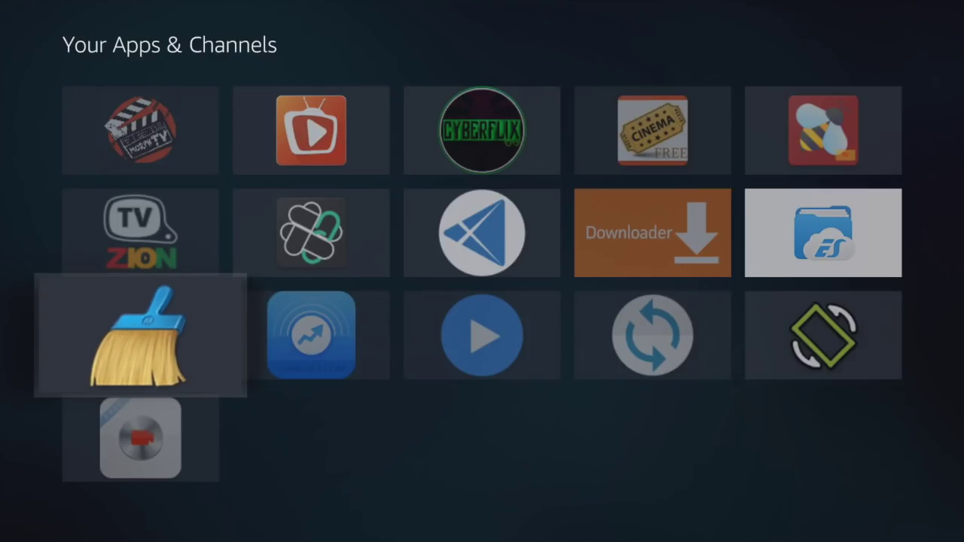
Open Cm2019 full screen and clean all the junk files it finds.
key(Return)
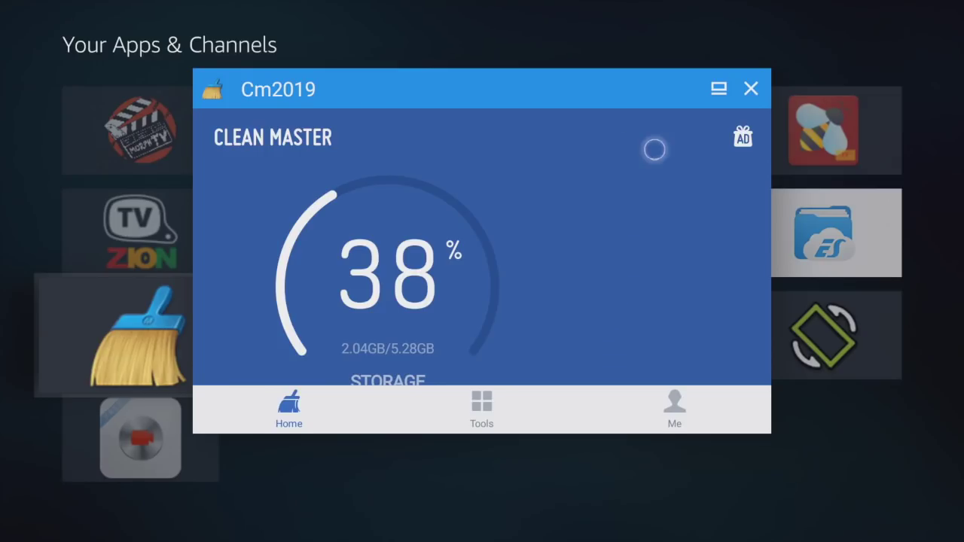
click(719, 86)
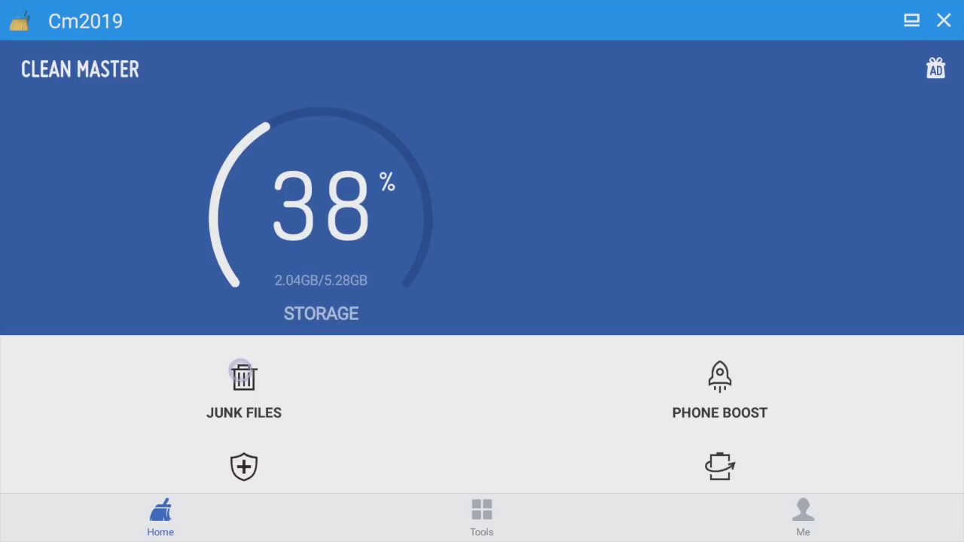
click(242, 370)
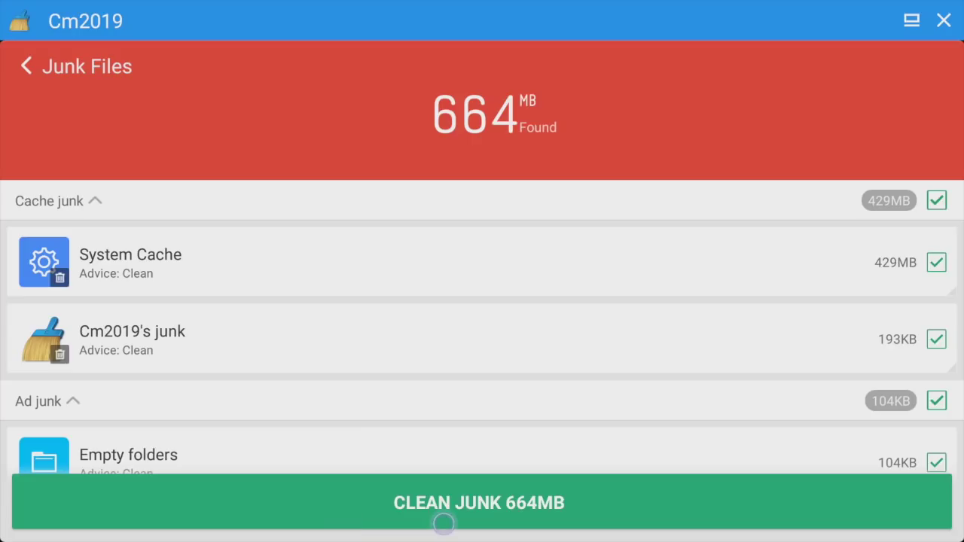
click(443, 511)
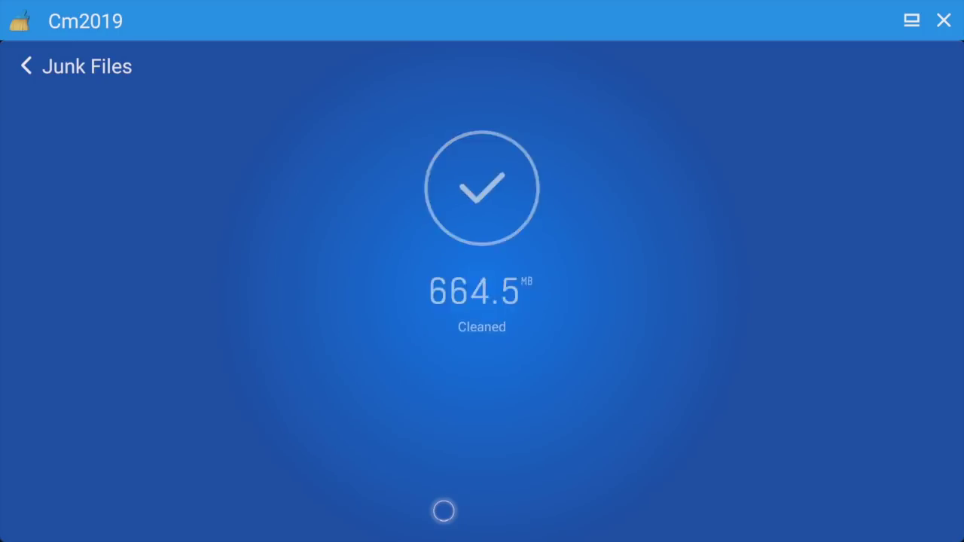
key(Escape)
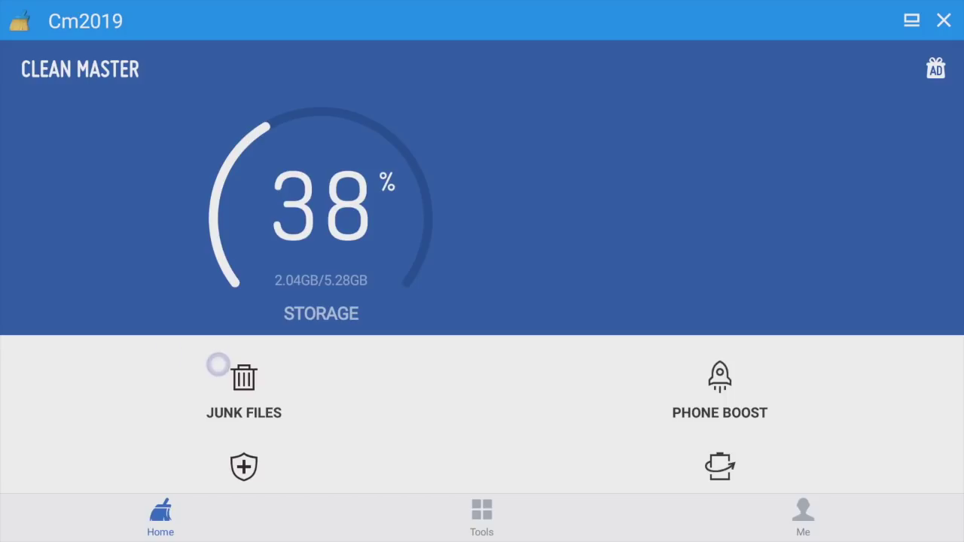
Check Junk Files again for anything left to clean and exit Cm2019.
click(244, 382)
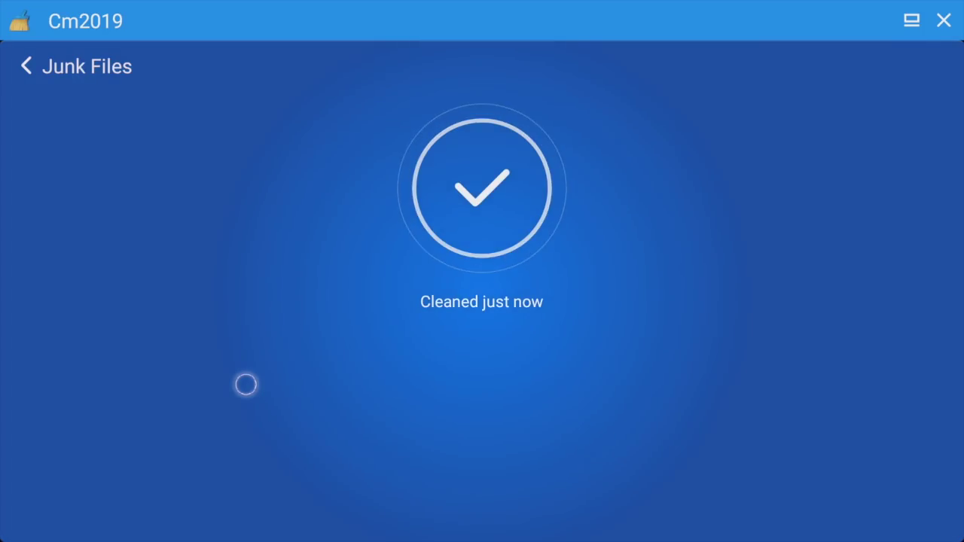
click(68, 68)
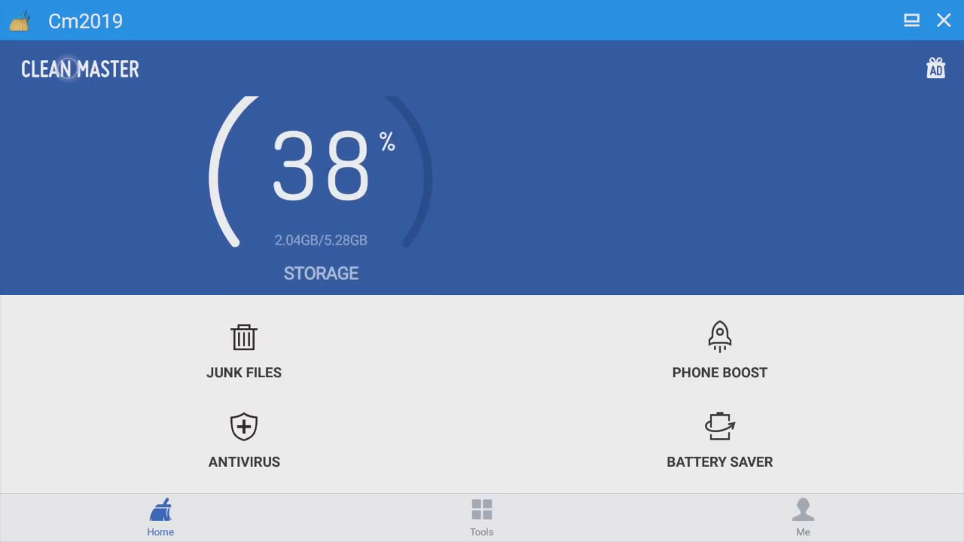
key(Escape)
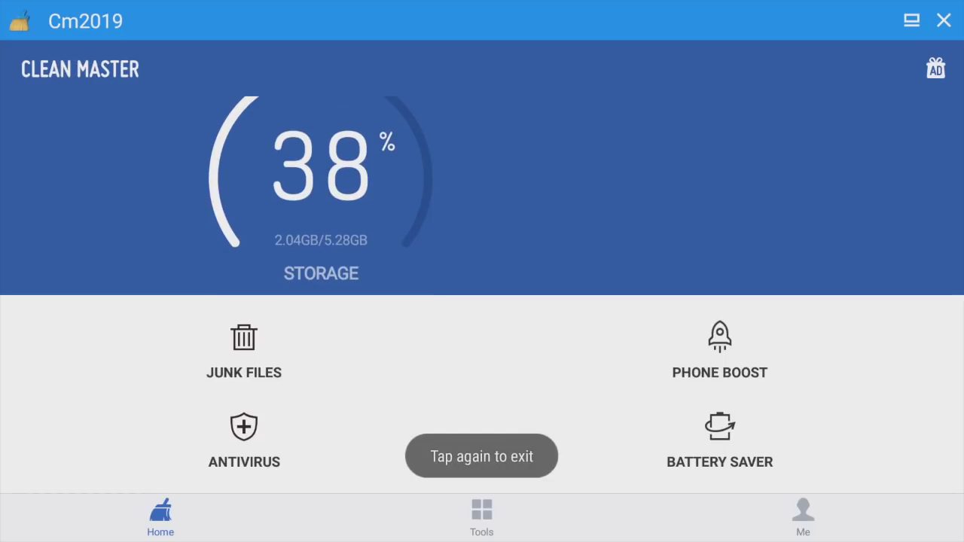
key(Escape)
Switch to DangBei Assistant and run its TV Cleaner.
key(Right)
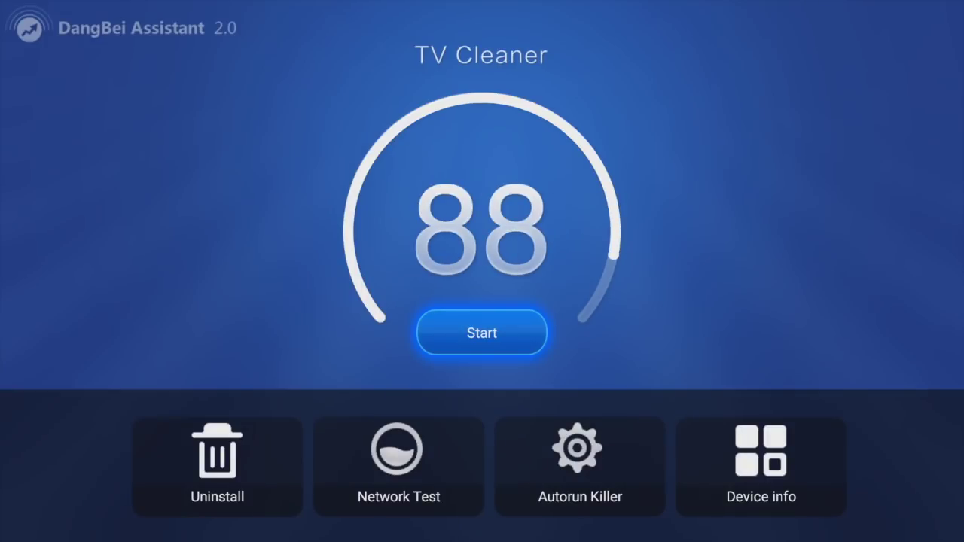
key(Down)
key(Up)
key(Return)
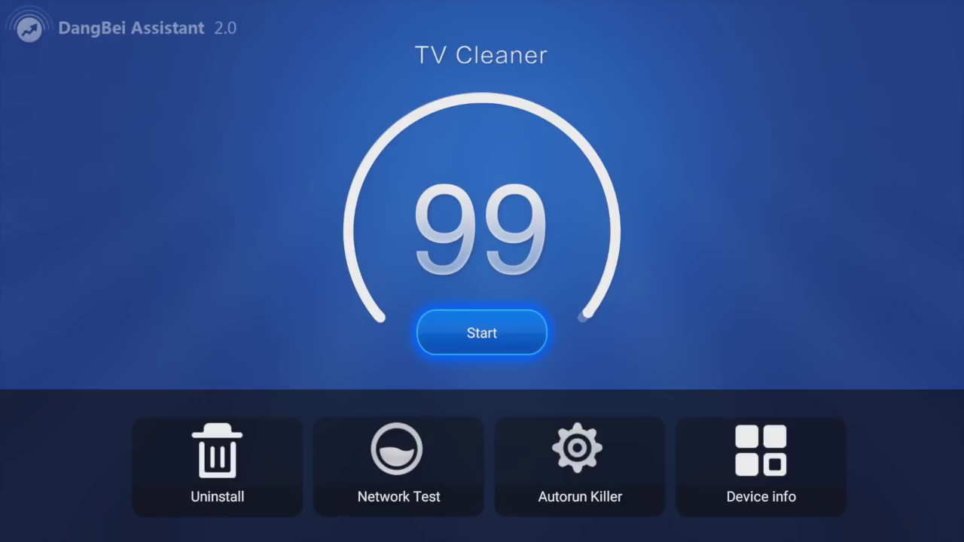
Examine the installed apps and their sizes in the Uninstall list, down to ES File Explorer.
click(217, 467)
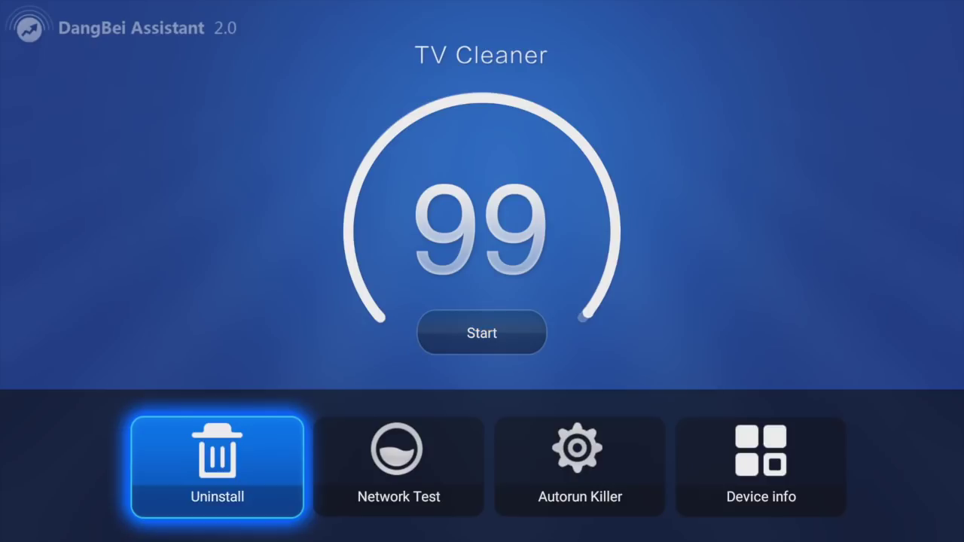
key(Return)
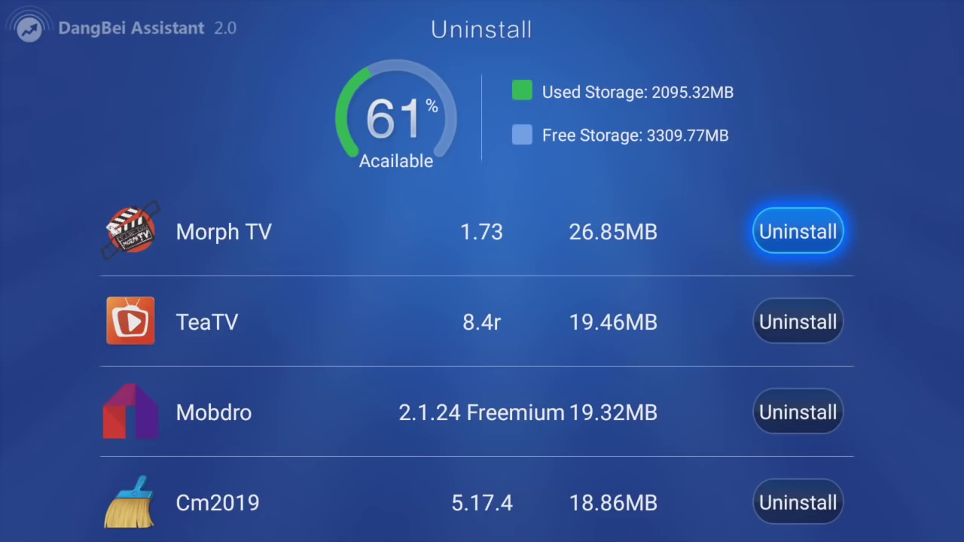
key(Down)
key(Down)
key(Down)
key(Down)
key(Down)
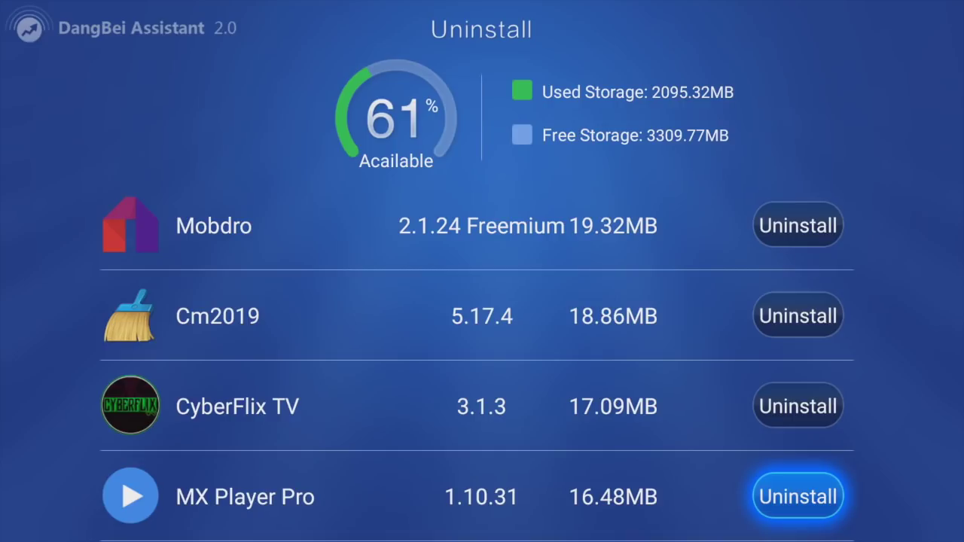
key(Down)
key(Down)
key(Down)
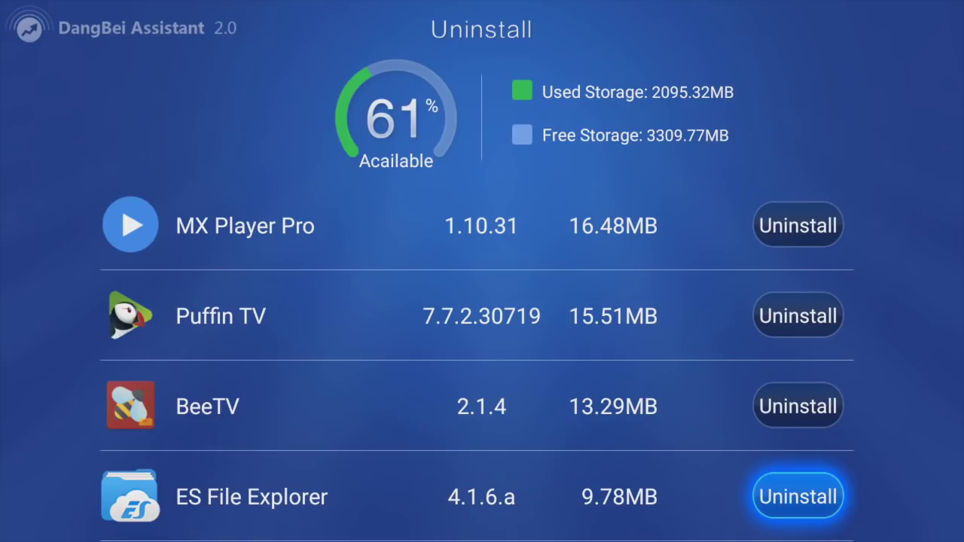
key(Escape)
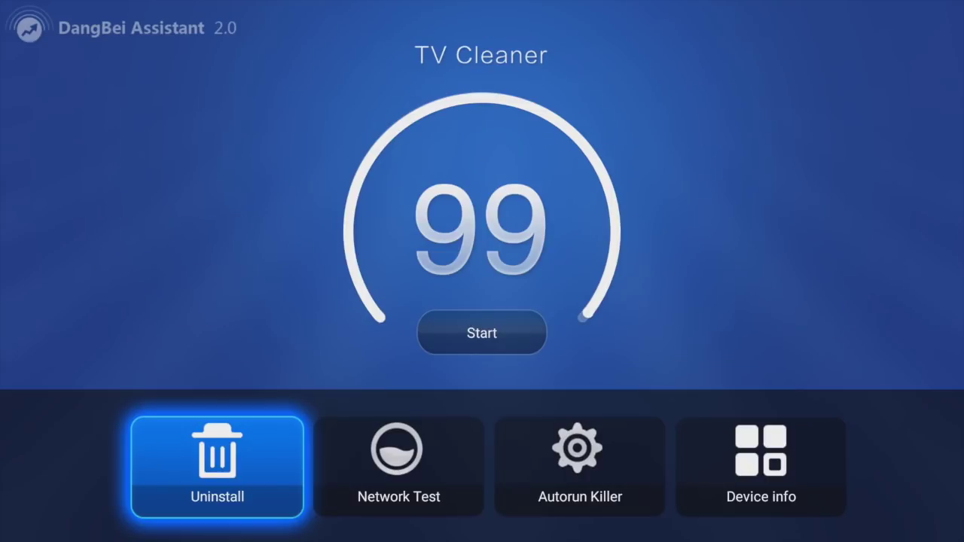
Run the Network Test to measure the connection speed and return to the main screen.
key(Right)
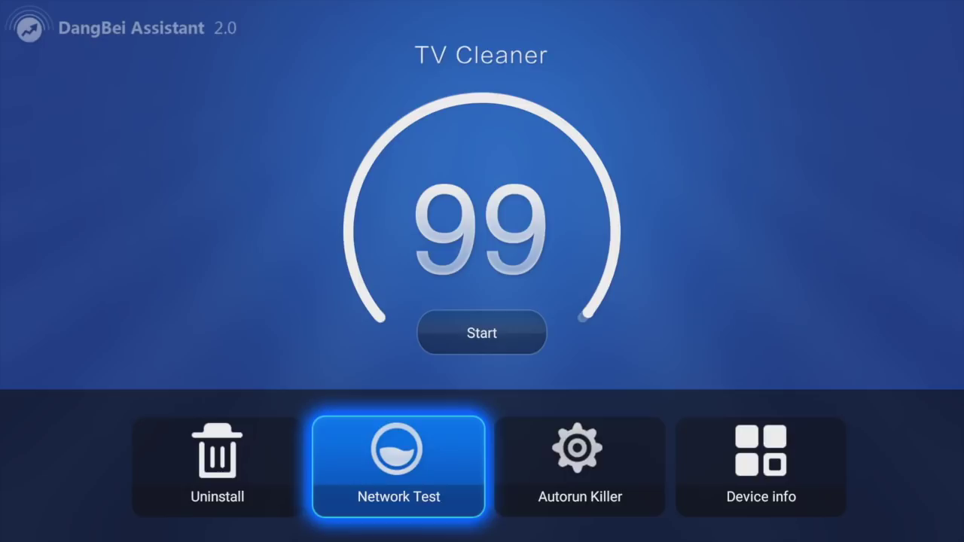
key(Return)
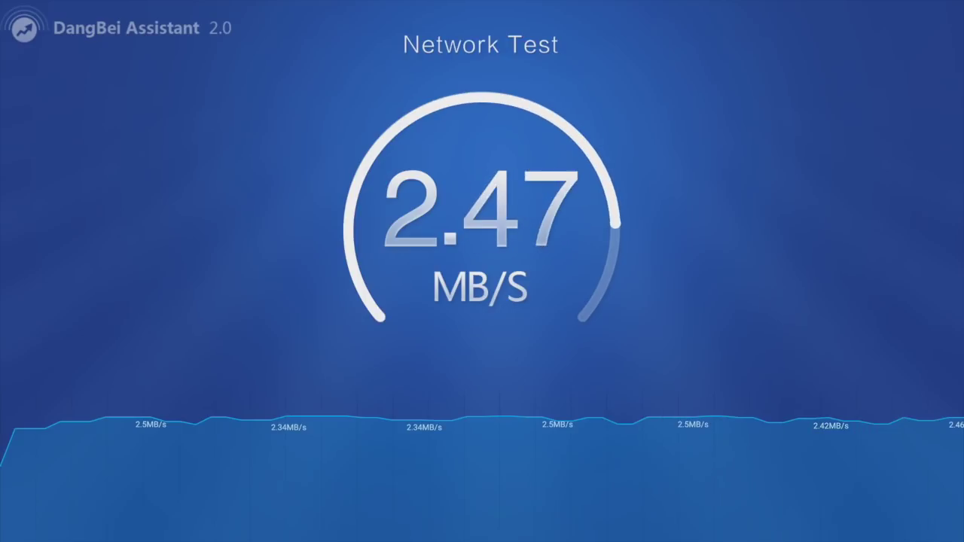
key(Escape)
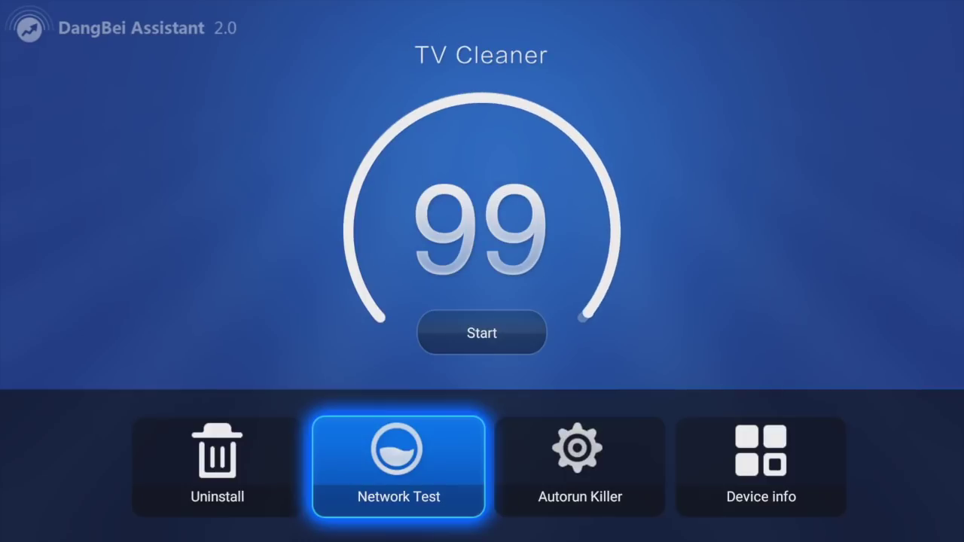
View the device's hardware and Android details in Device info and return to the main screen.
key(Right)
key(Right)
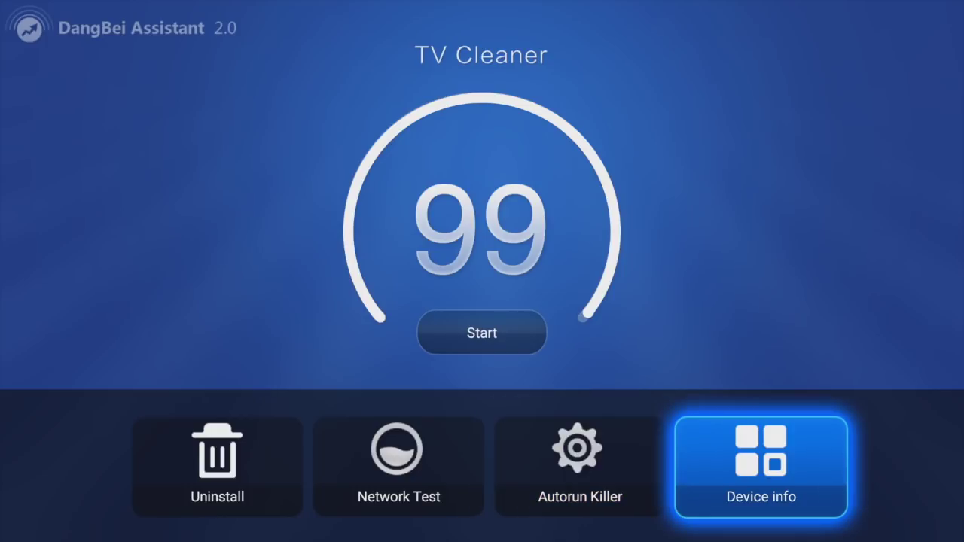
key(Return)
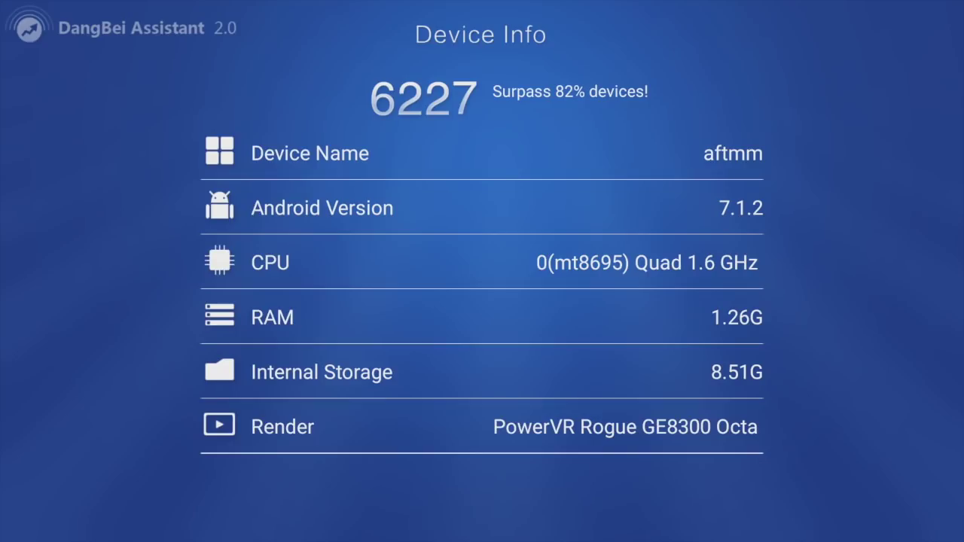
key(Escape)
Review the auto-starting apps in Autorun Killer, including Mouse Toggle for Fire TV, and quit DangBei Assistant.
key(Left)
key(Return)
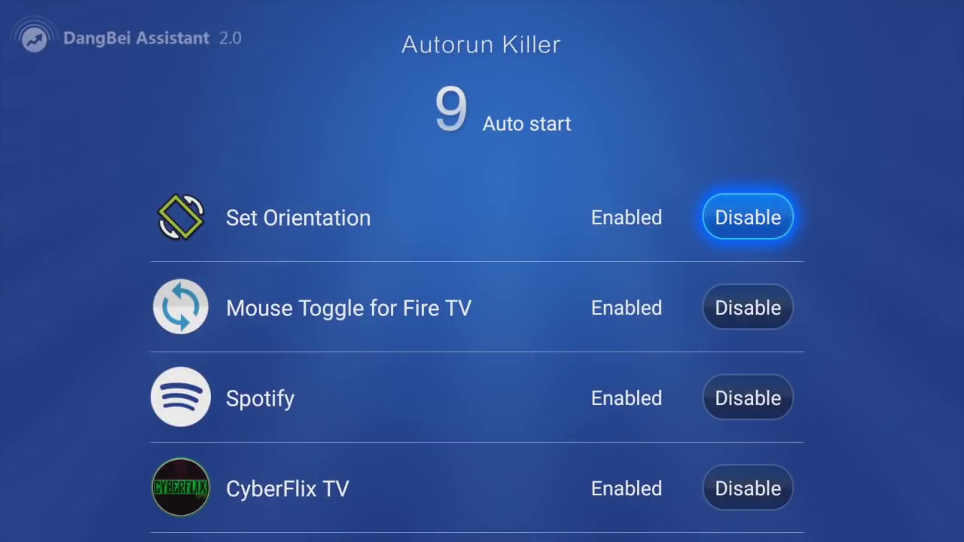
click(748, 308)
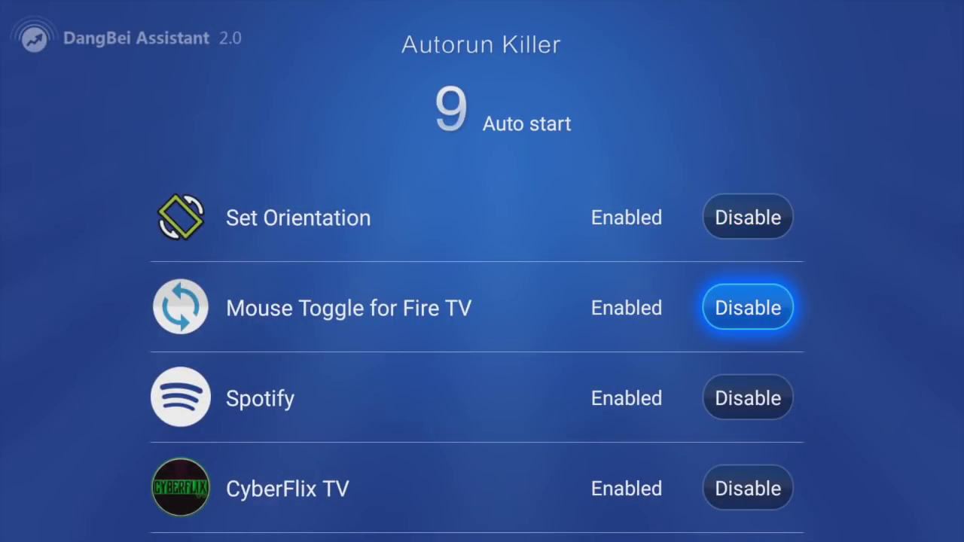
key(Escape)
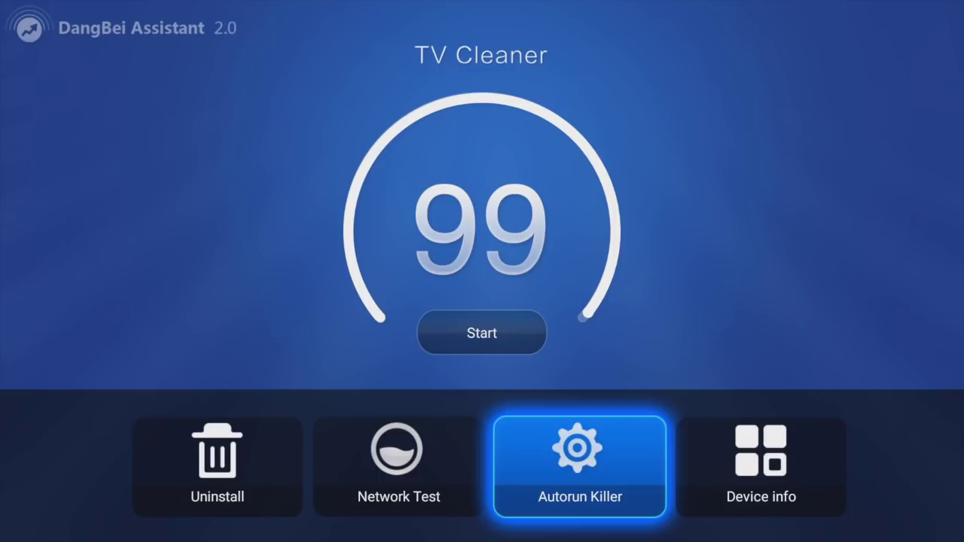
key(Escape)
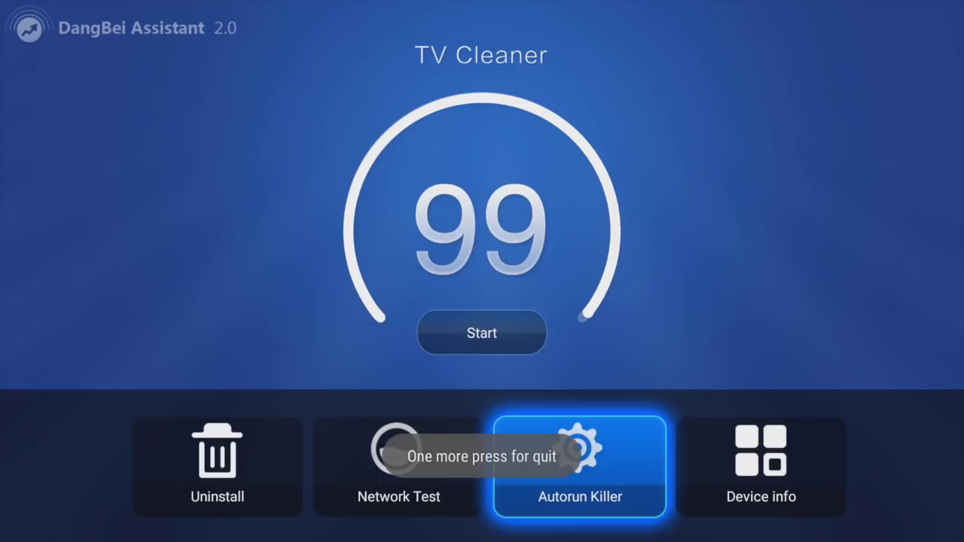
key(Escape)
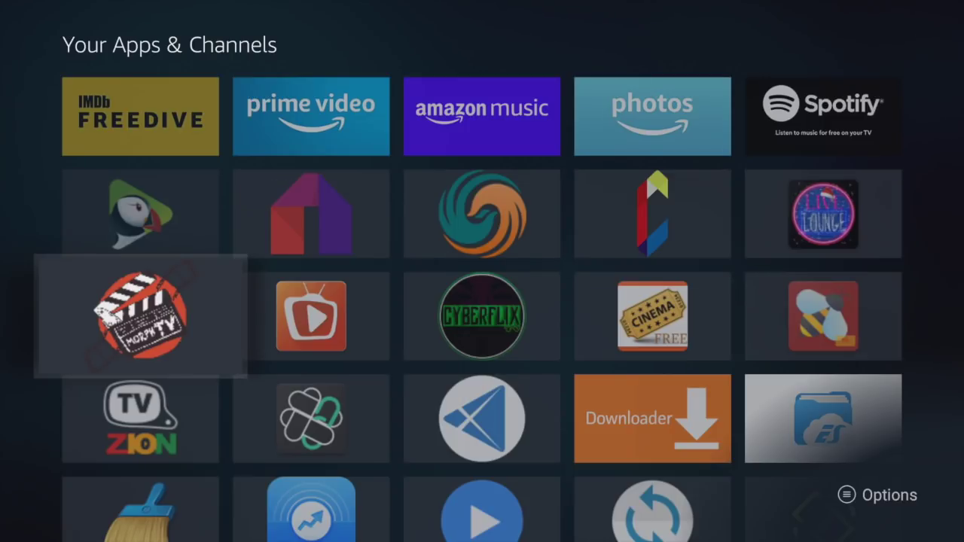